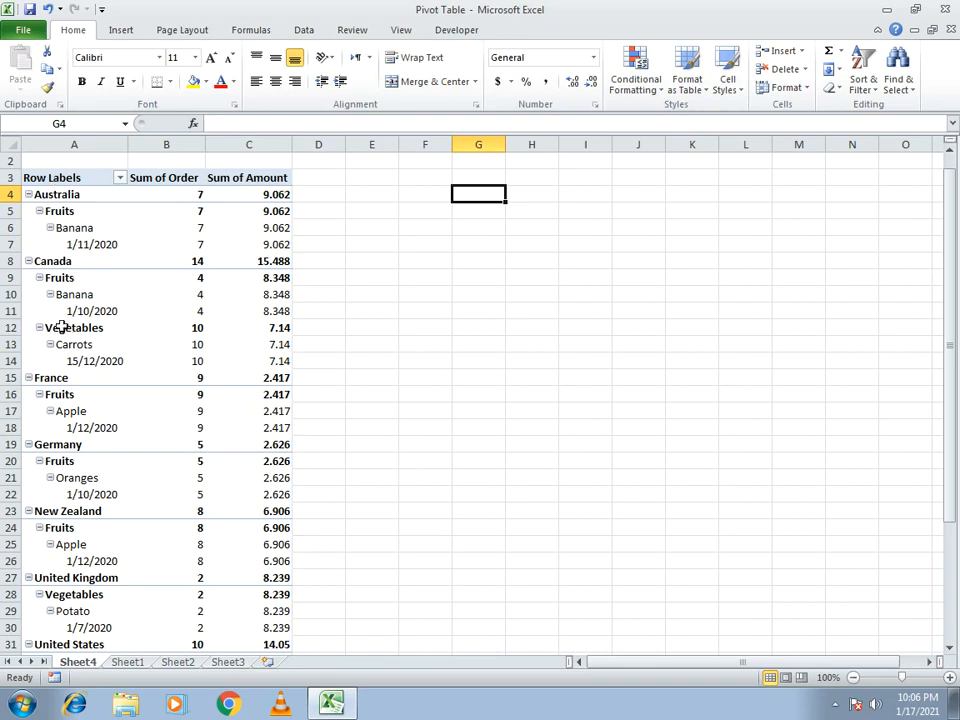
Remove the Order, Products, Category, Amount, Date and Country fields from the existing pivot table on Sheet4
drag(34, 178, 286, 180)
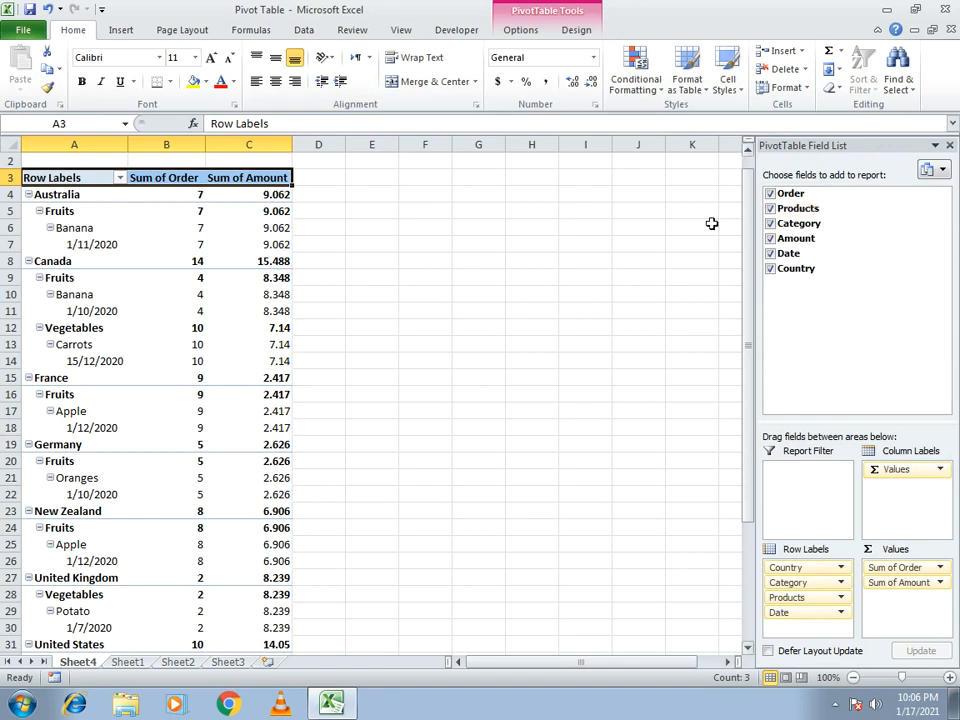
mouse_move(139, 199)
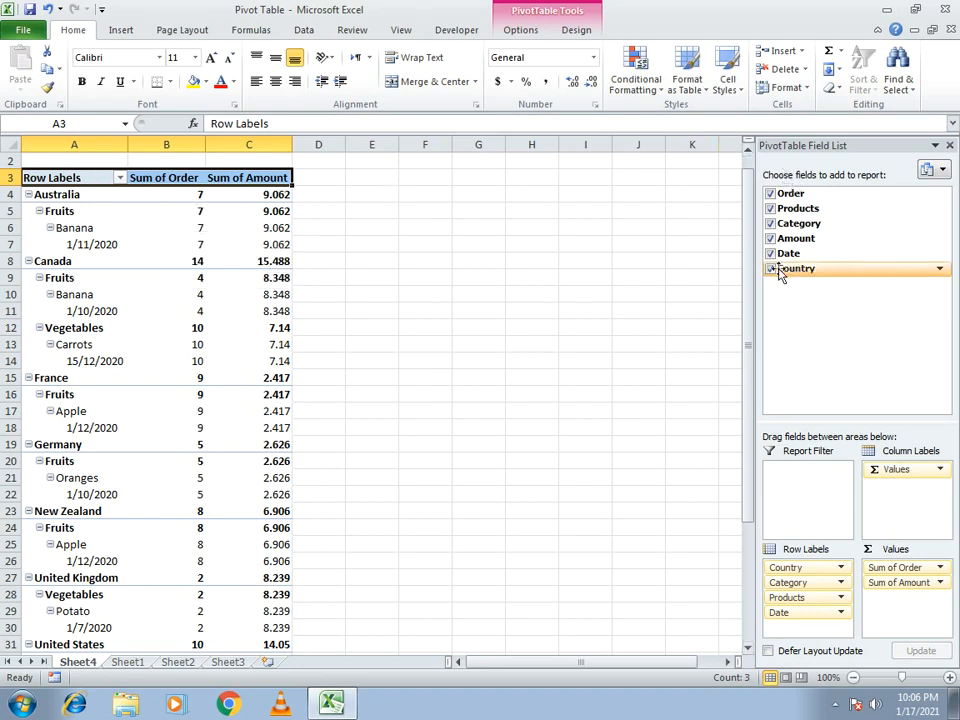
click(770, 193)
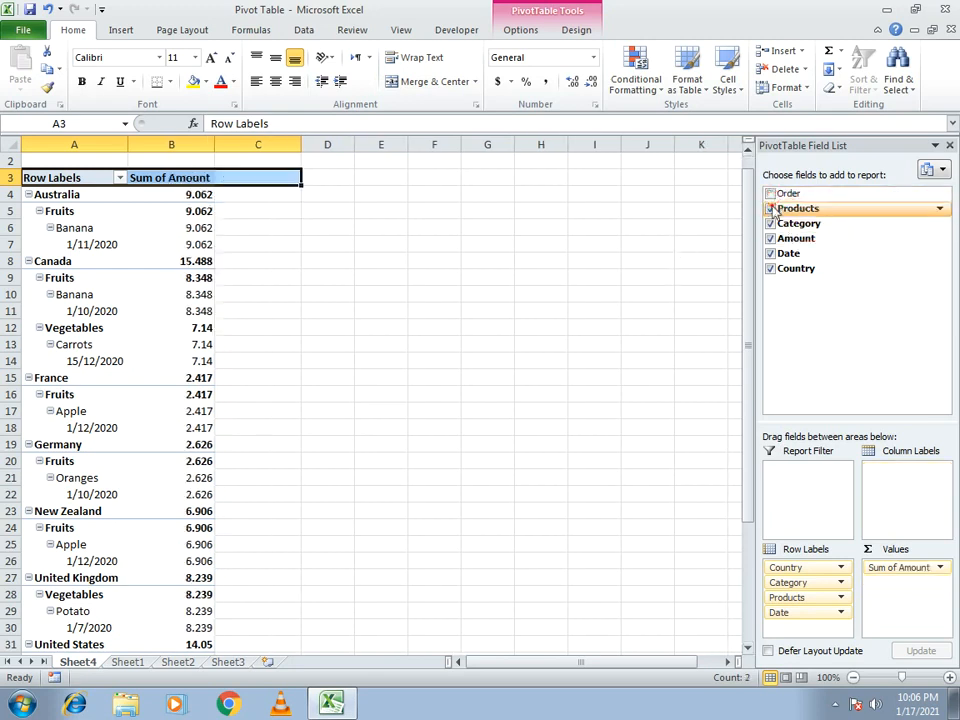
click(770, 208)
click(770, 223)
click(770, 238)
click(770, 253)
click(770, 268)
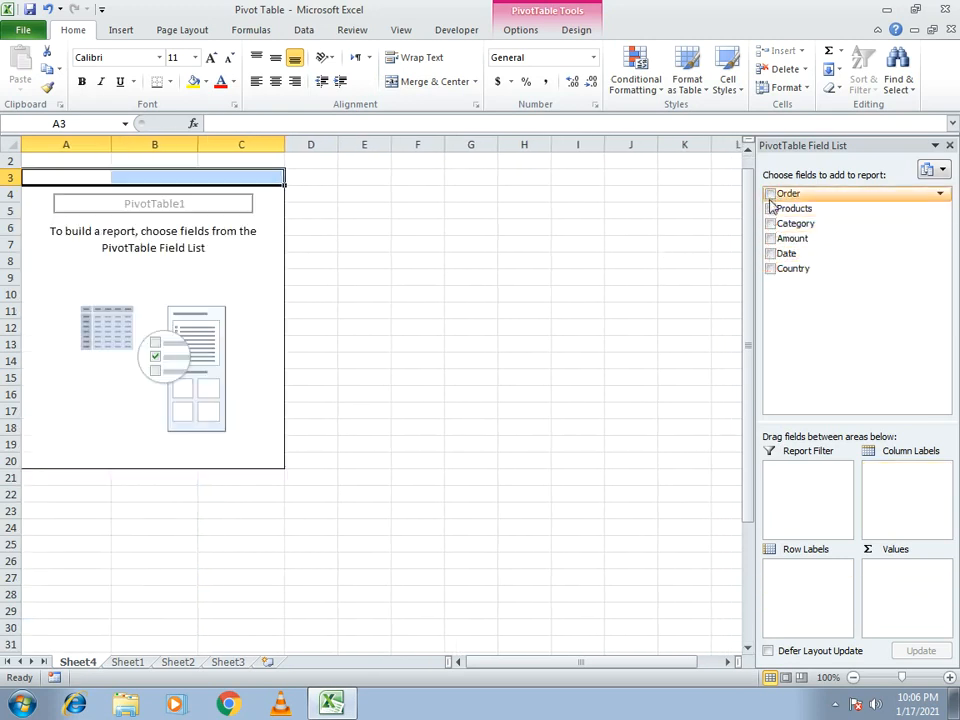
Rebuild the Sheet4 pivot table with Order as summed values and Country, Category and Products as nested row labels
click(770, 193)
click(770, 269)
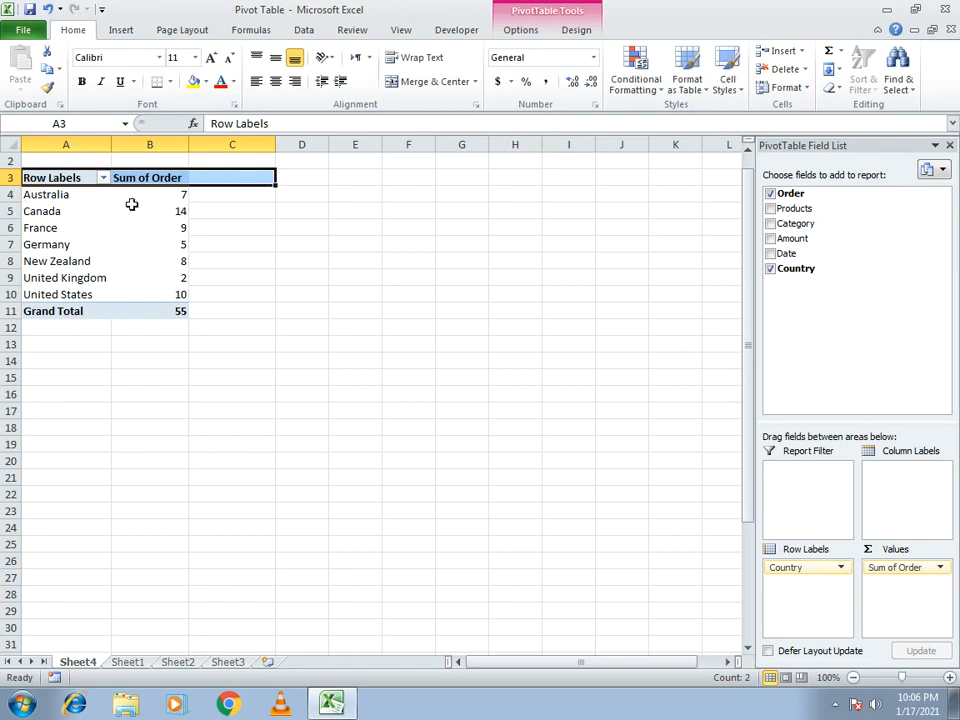
mouse_move(181, 195)
click(770, 224)
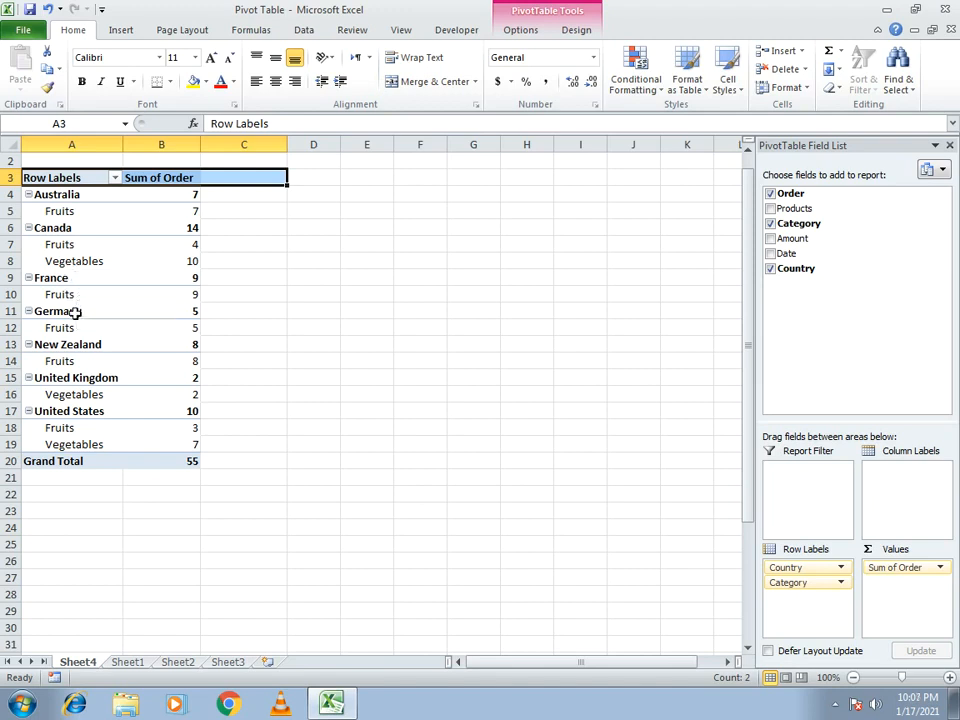
click(770, 208)
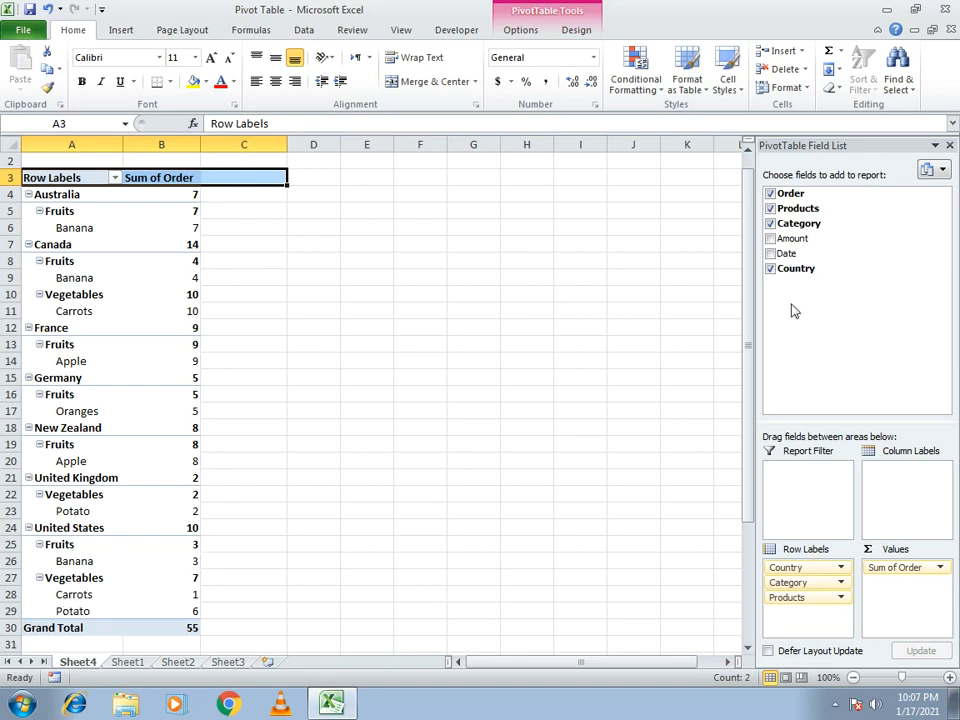
Add Date as the innermost row label and Amount as a second summed value in the Sheet4 pivot table
click(770, 253)
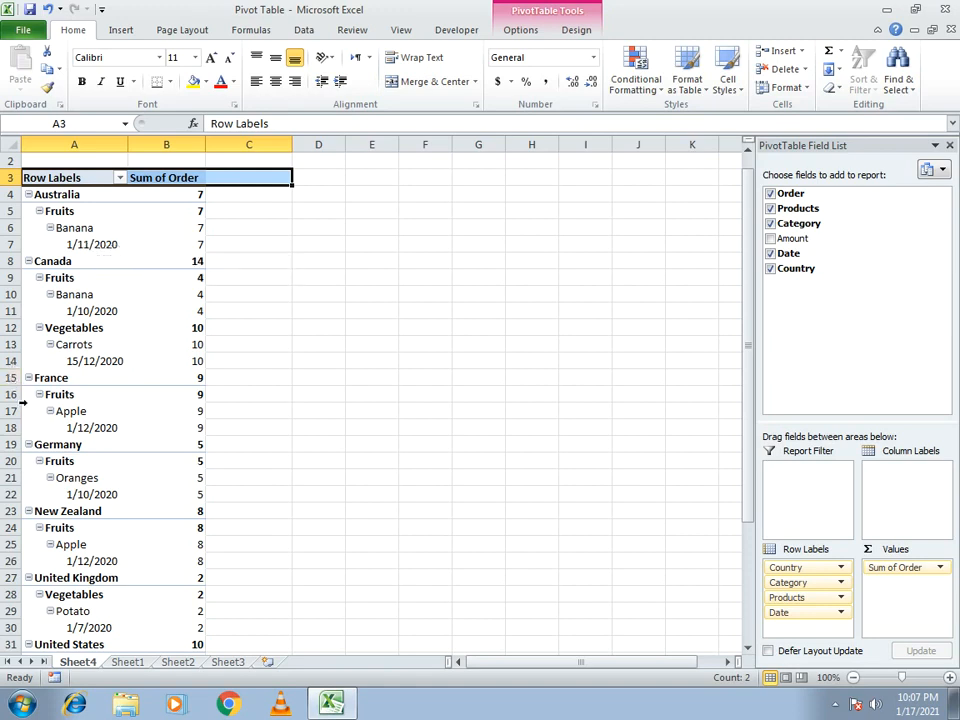
drag(751, 490, 752, 548)
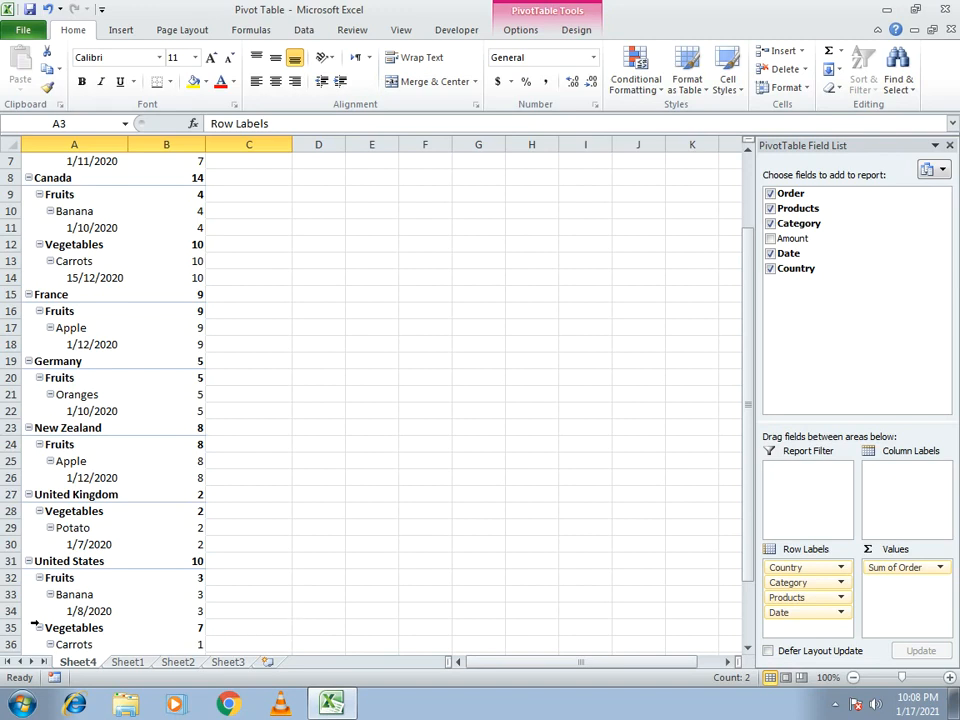
drag(744, 567, 744, 575)
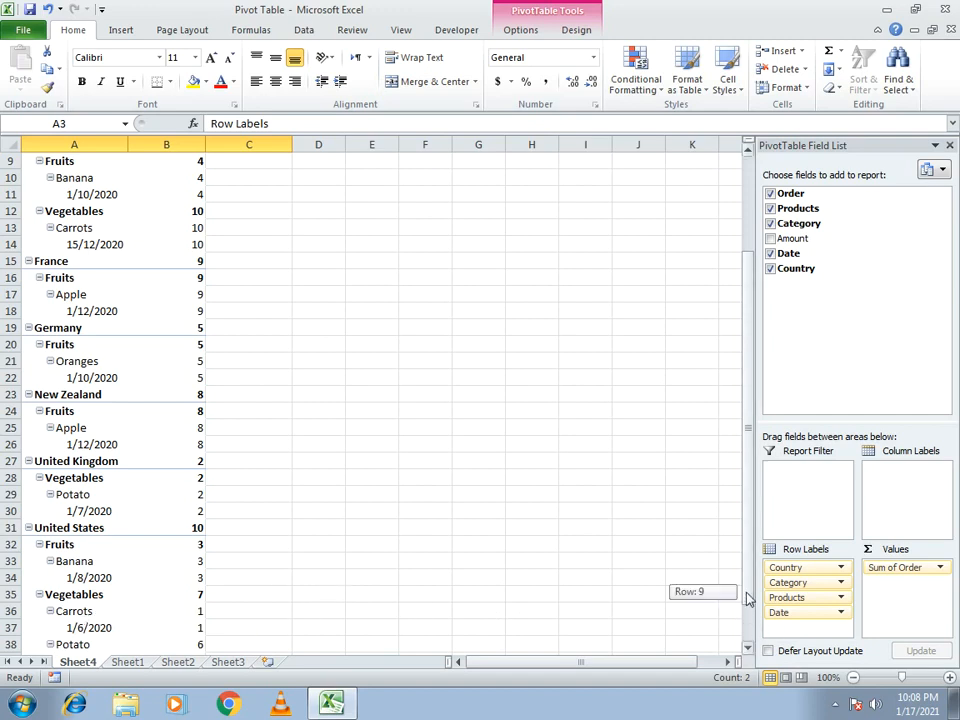
scroll(409, 619, down, 1)
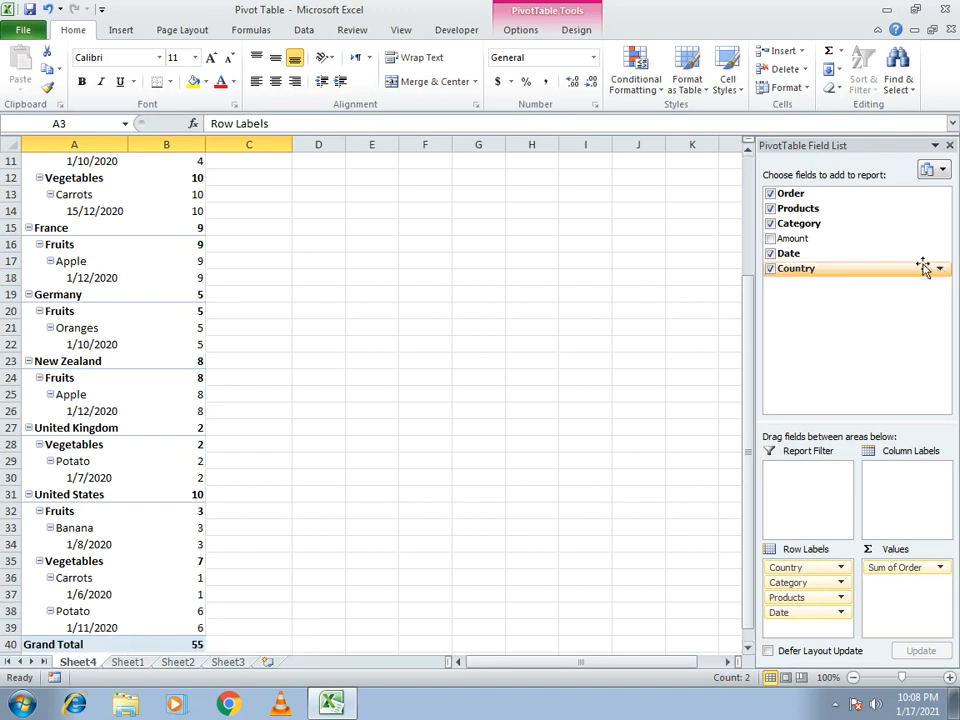
click(770, 238)
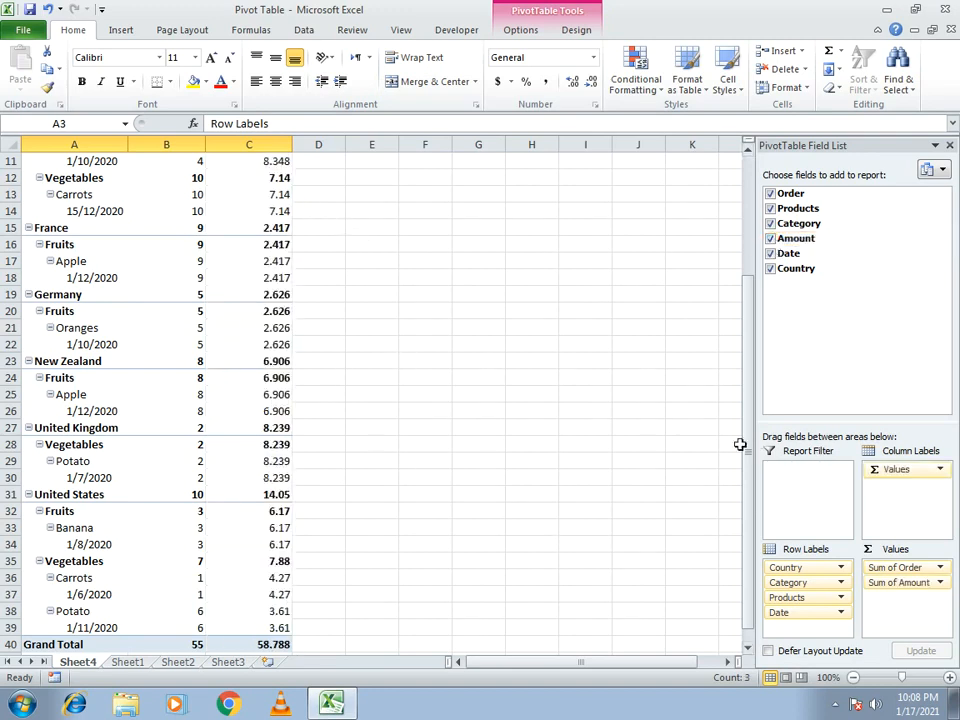
drag(745, 453, 750, 345)
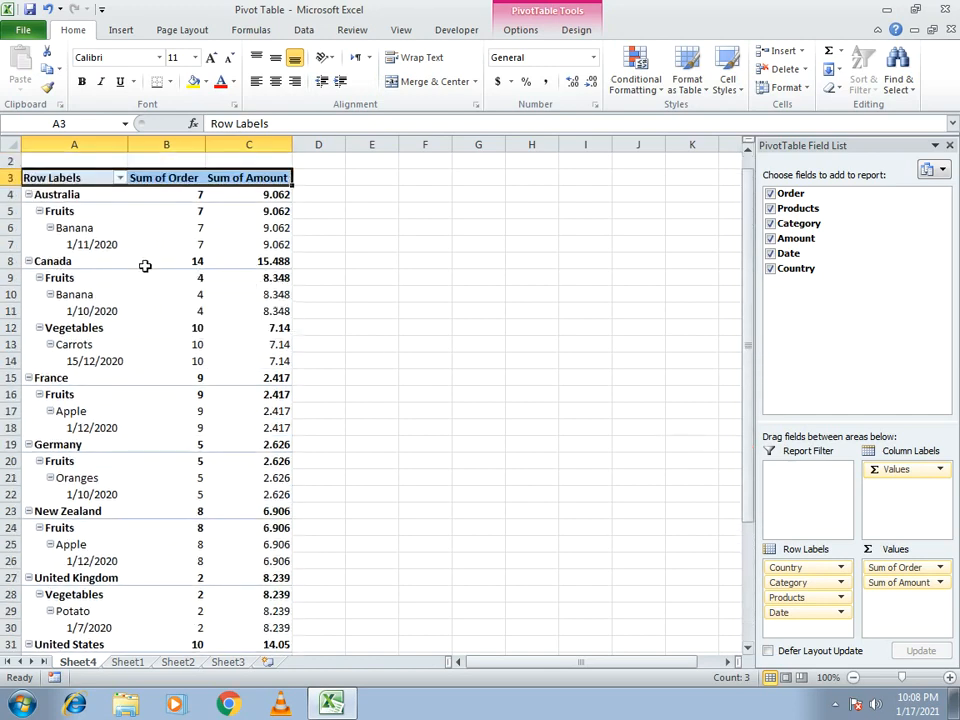
Create a pivot table on a new worksheet from the data range A1:F11 on Sheet1
mouse_move(157, 315)
click(126, 662)
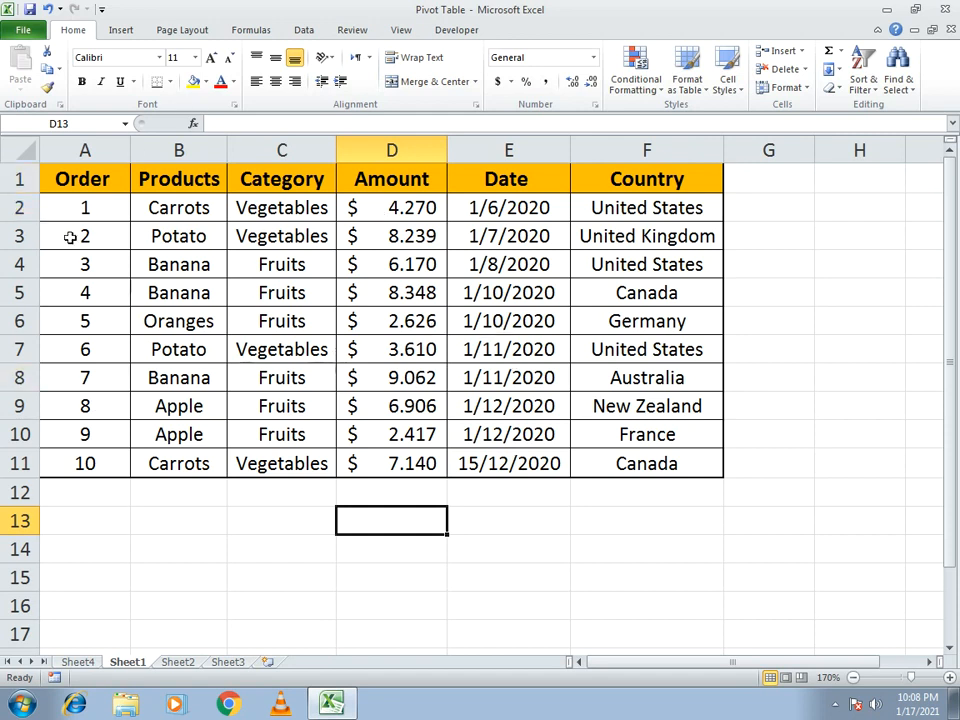
click(587, 542)
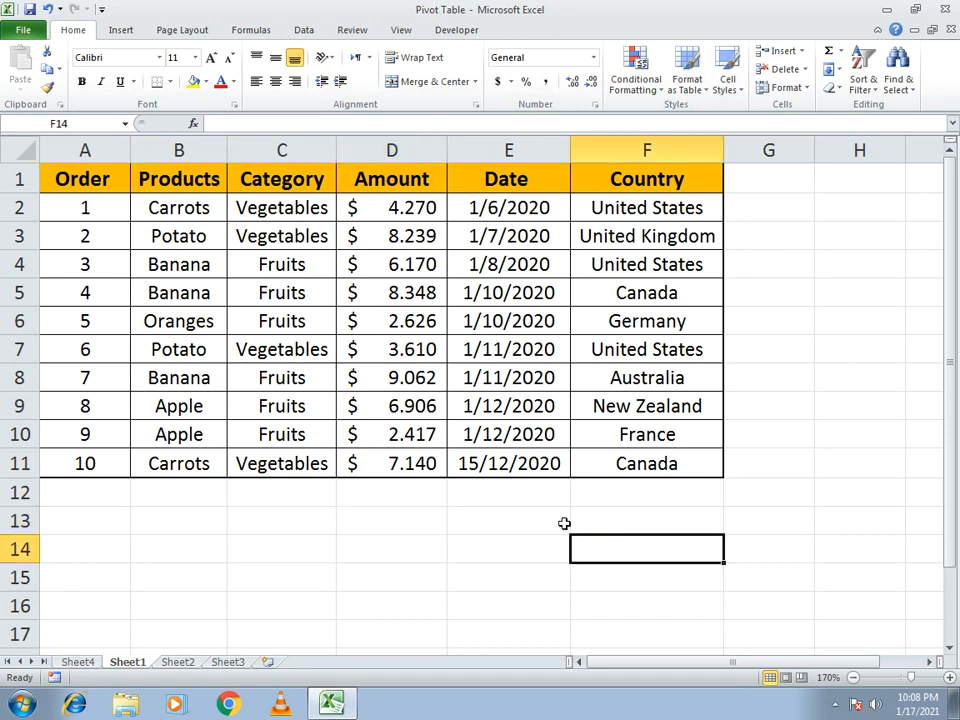
drag(75, 179, 614, 455)
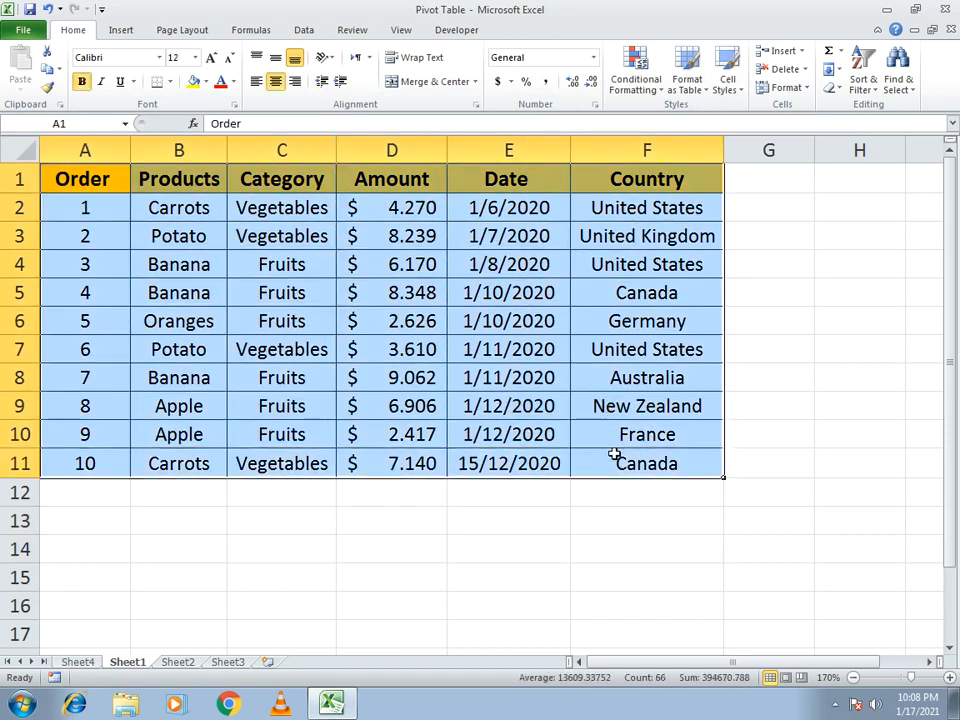
click(121, 31)
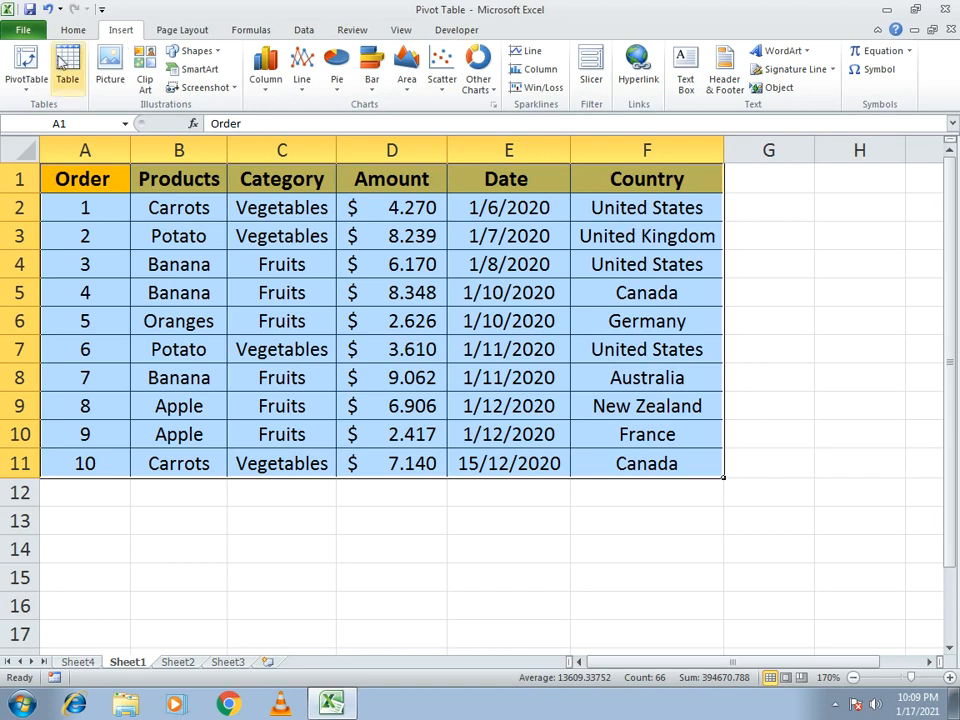
click(27, 96)
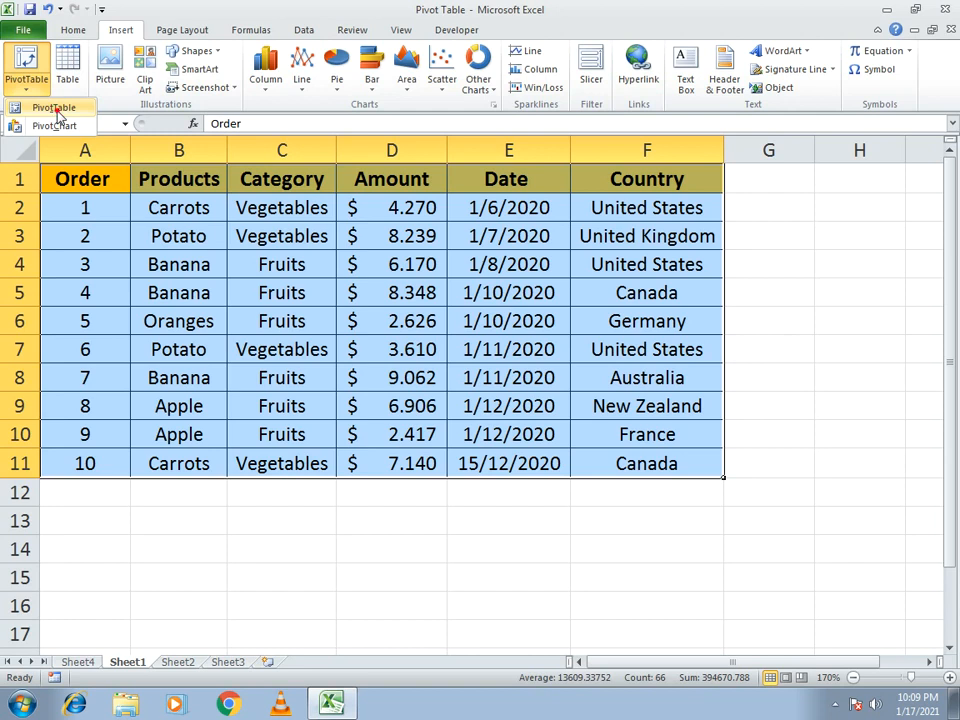
click(56, 113)
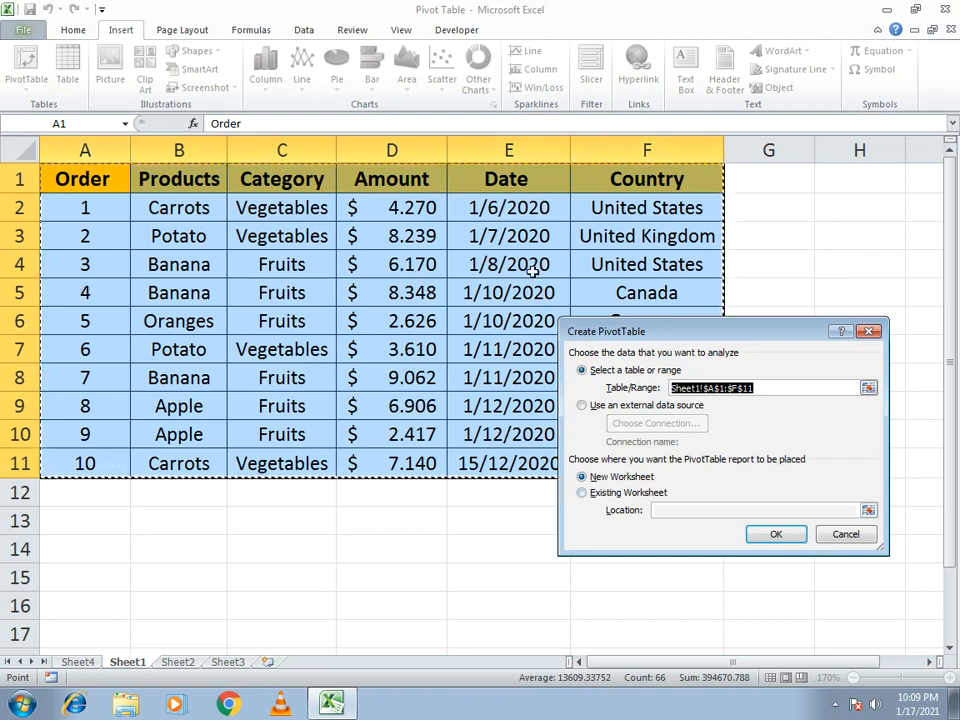
click(782, 537)
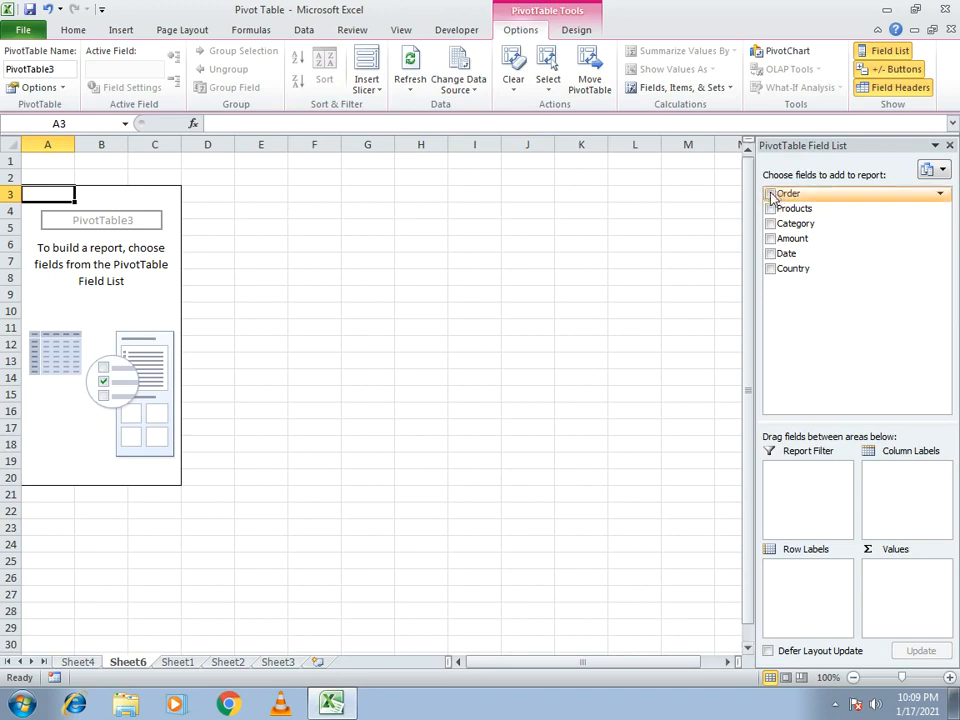
Fill the new pivot table with Country, Category, Products and Date as row labels and Order and Amount as summed values
click(770, 269)
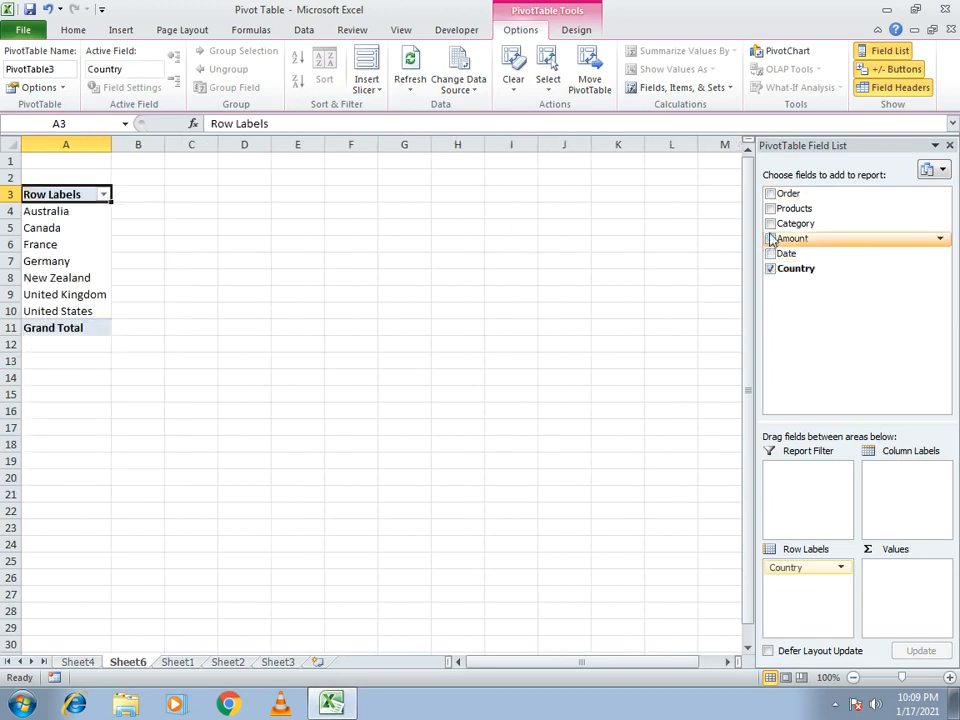
click(770, 194)
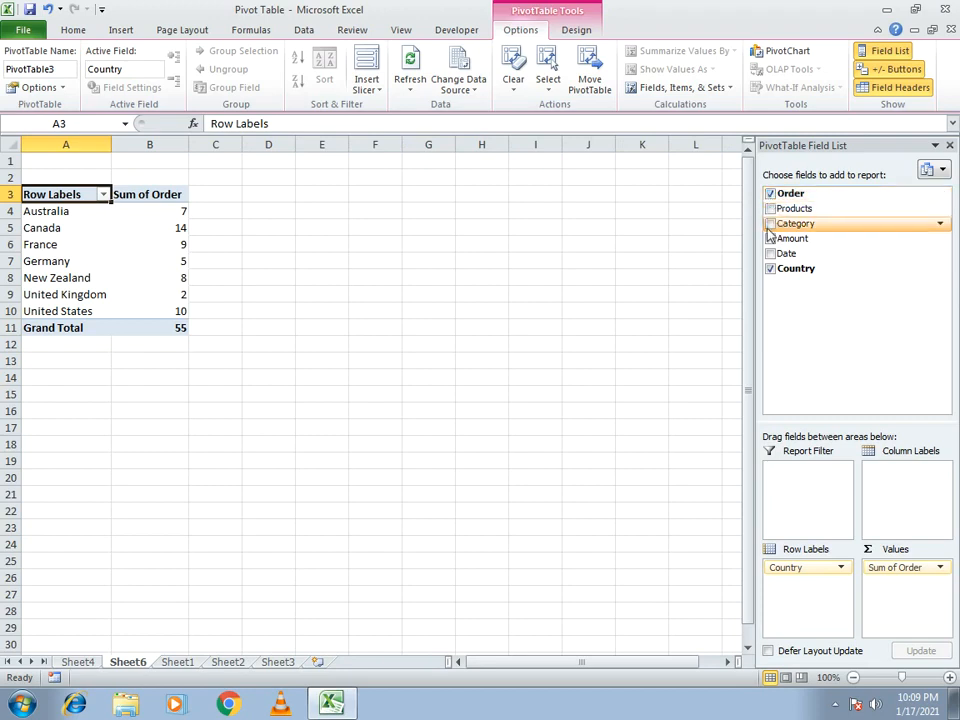
click(770, 224)
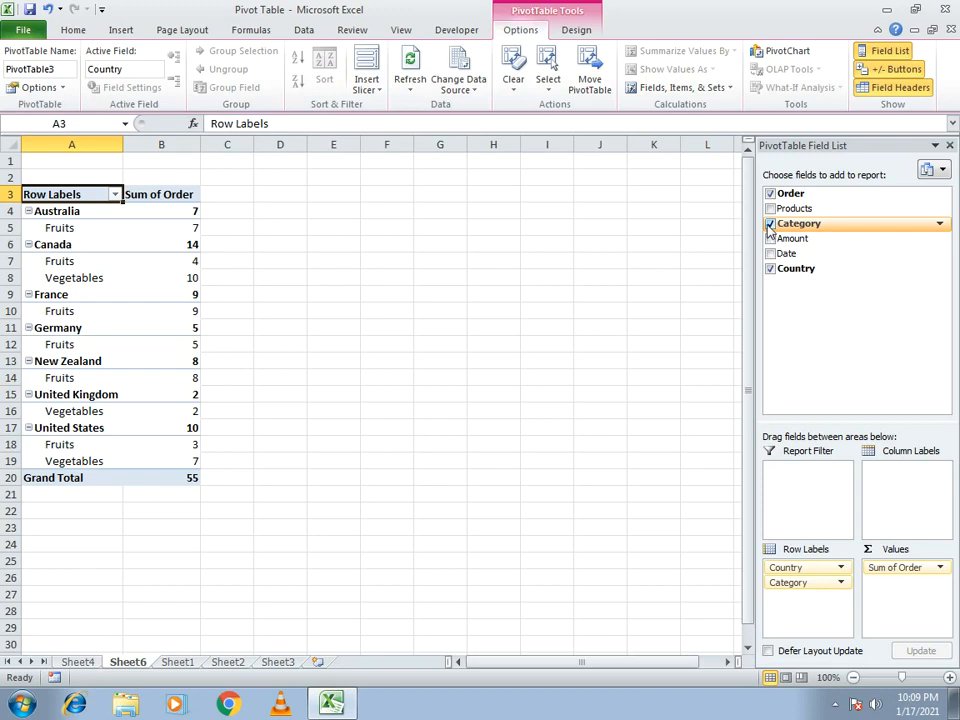
click(771, 209)
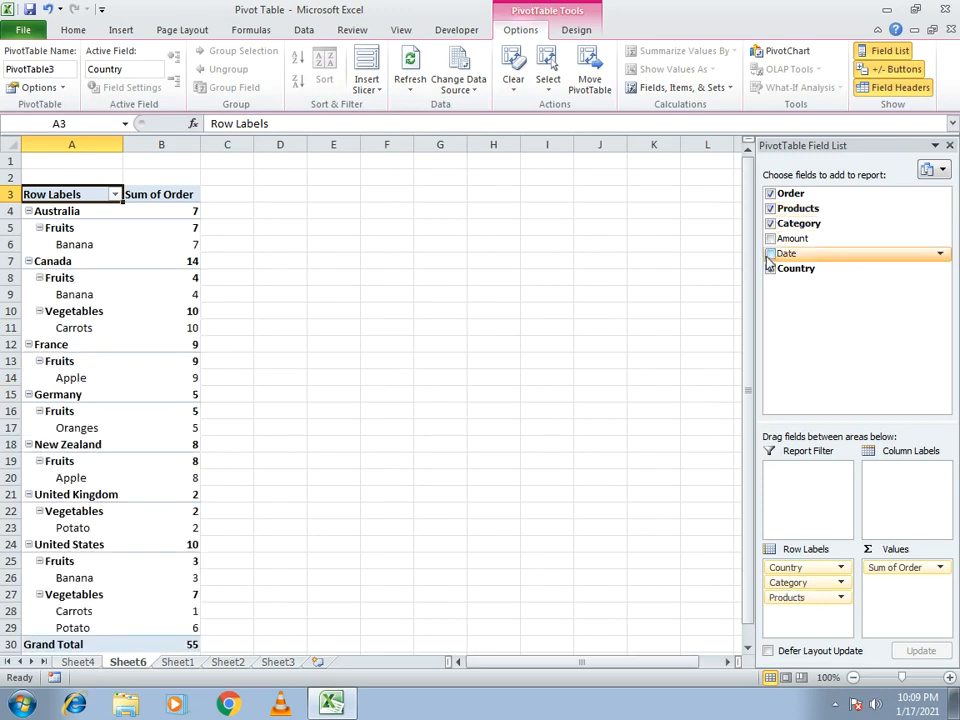
click(770, 254)
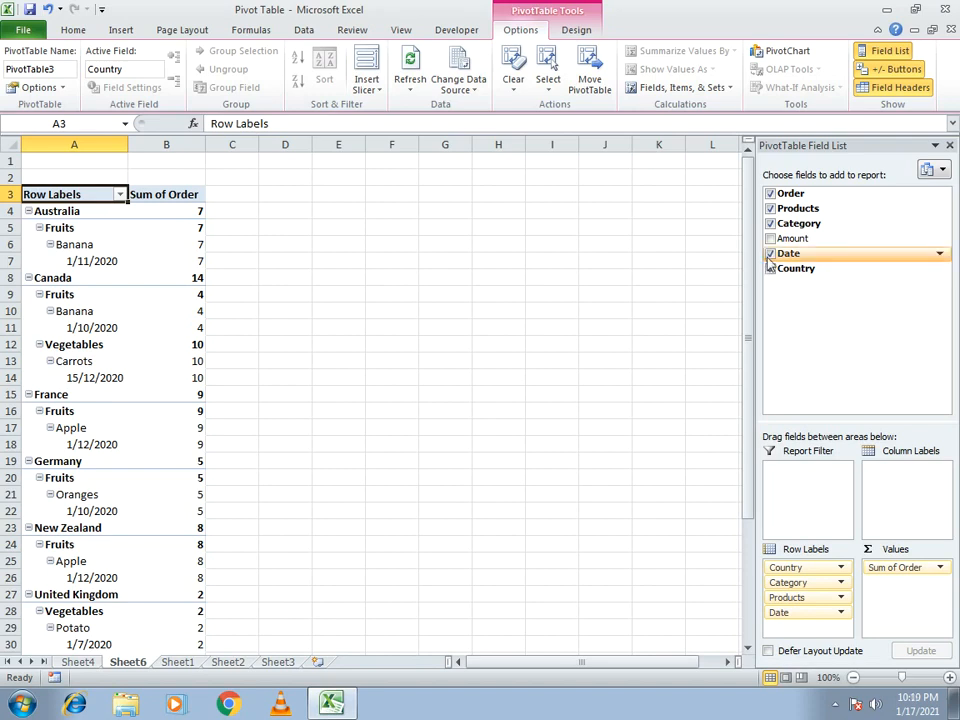
click(770, 238)
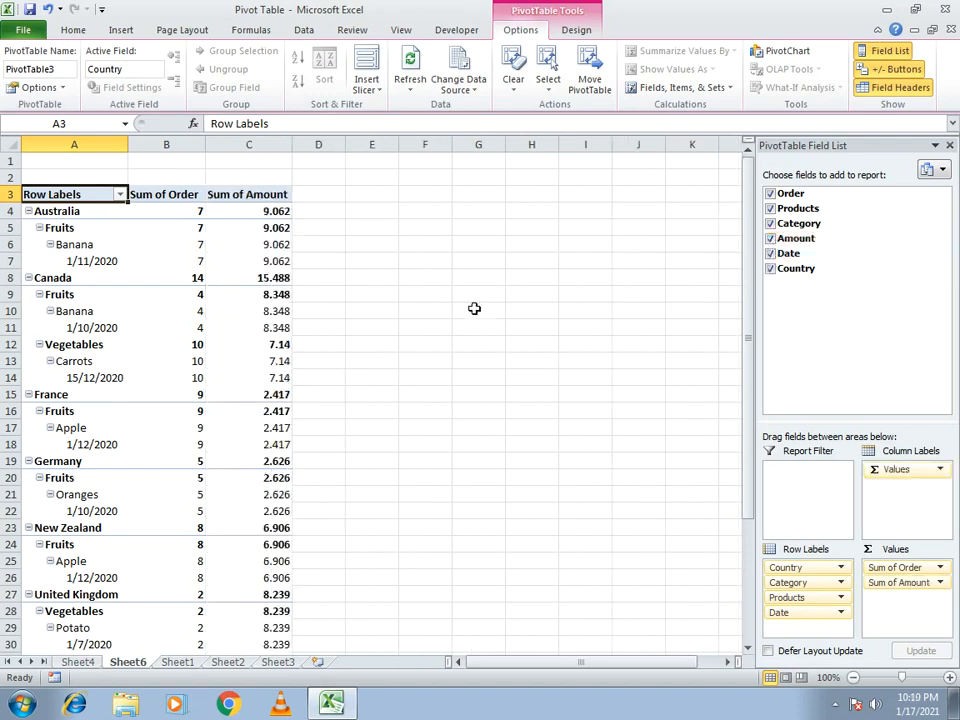
Look over the lower rows of the new pivot table and return to the source data on Sheet1
drag(748, 365, 748, 393)
mouse_move(216, 304)
click(177, 662)
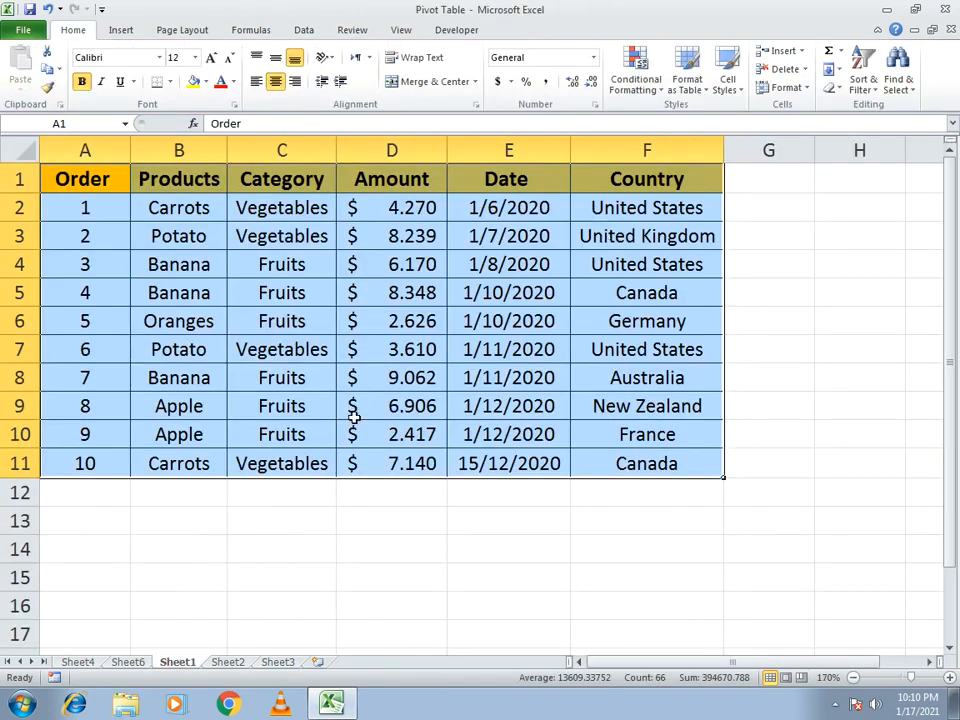